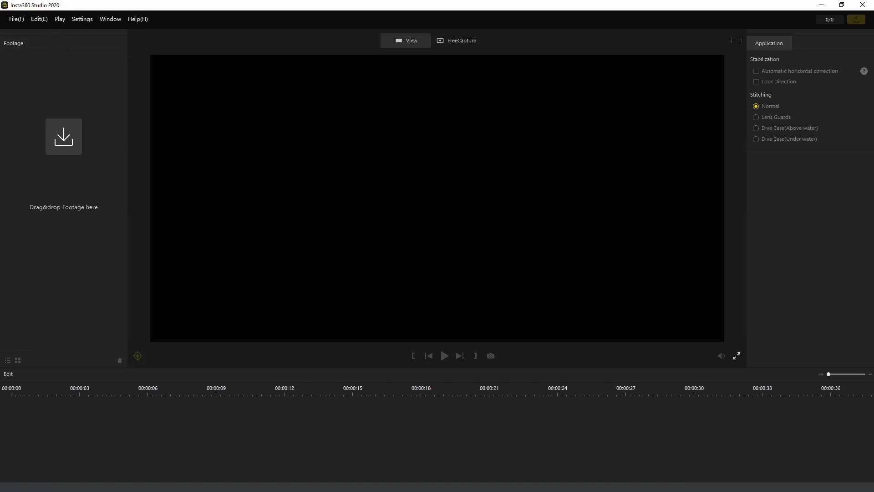
- Import the seventeen .insp photos from the parking_garage folder into Insta360 Studio 2020
{"action": "left_click_drag", "start_coordinate": [108, 144], "coordinate": [87, 96]}
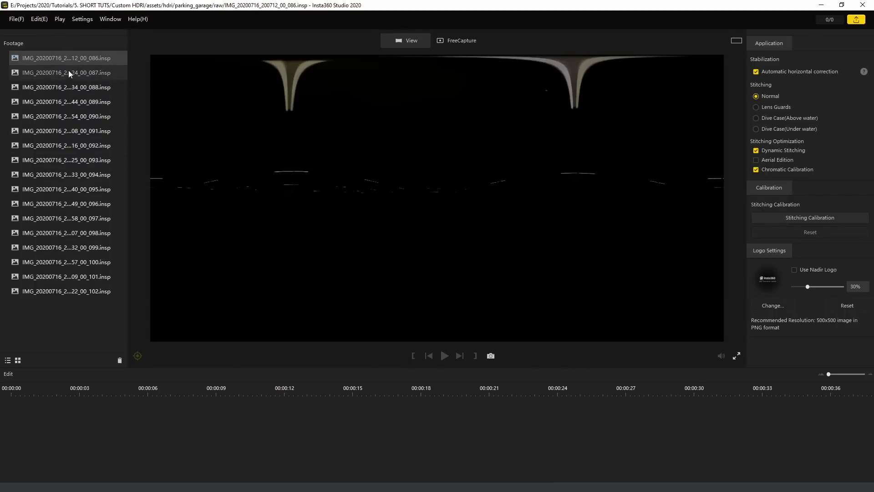
- Preview each bracketed exposure in turn, from 087 up to the brightest 097
{"action": "left_click", "coordinate": [70, 73]}
{"action": "left_click", "coordinate": [68, 87]}
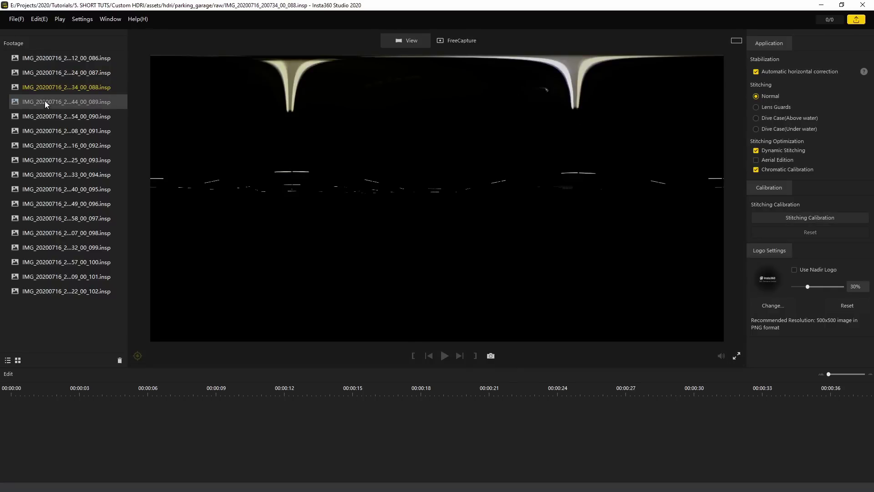
{"action": "left_click", "coordinate": [69, 101]}
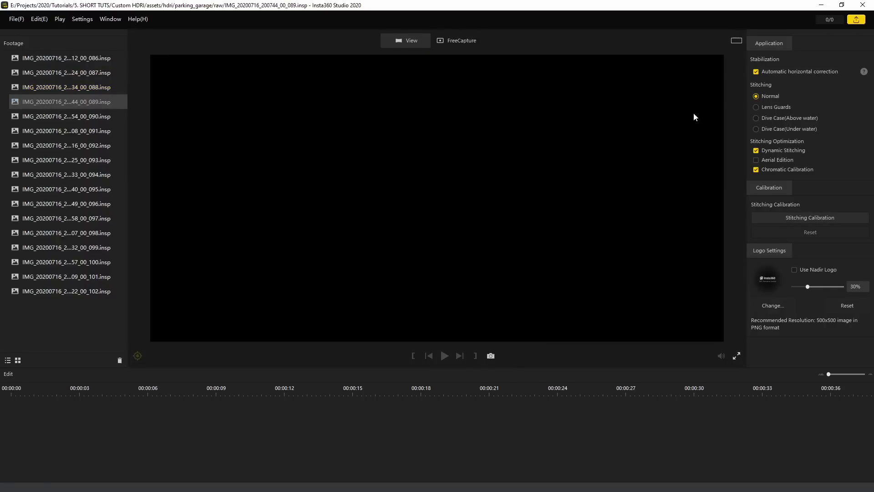
{"action": "left_click", "coordinate": [71, 117]}
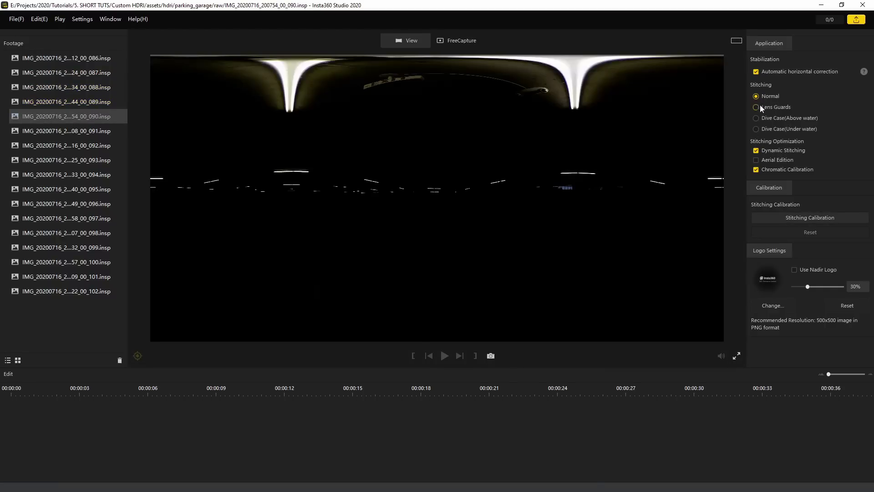
{"action": "left_click", "coordinate": [31, 128]}
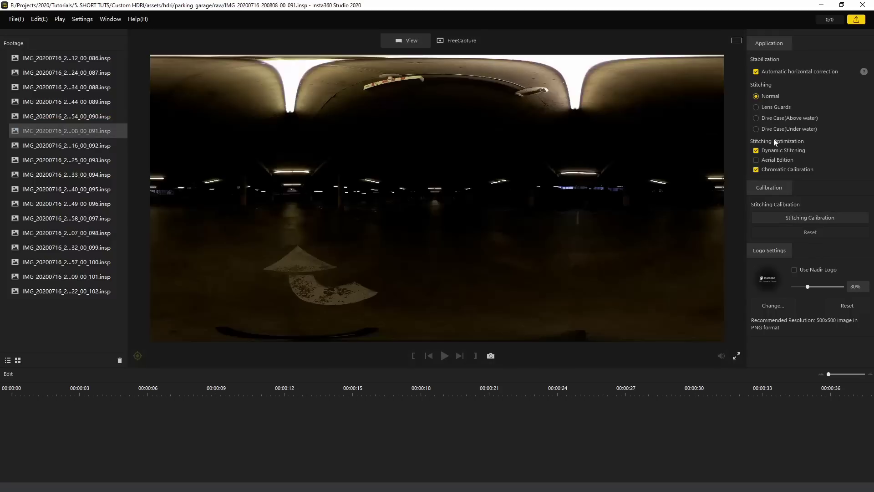
{"action": "left_click", "coordinate": [57, 159]}
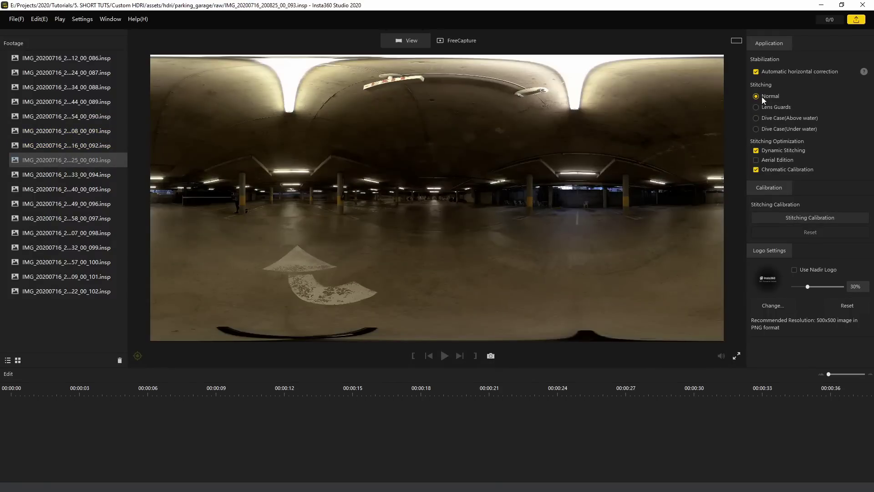
{"action": "left_click", "coordinate": [73, 176]}
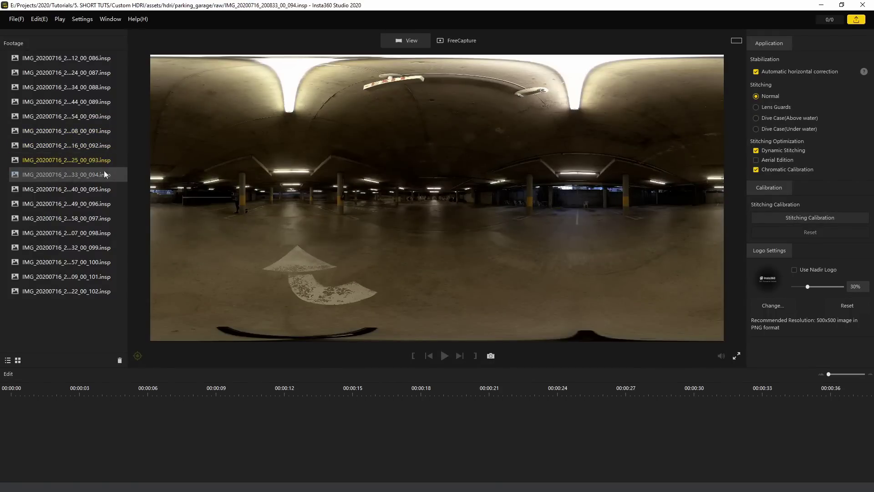
{"action": "left_click", "coordinate": [81, 189]}
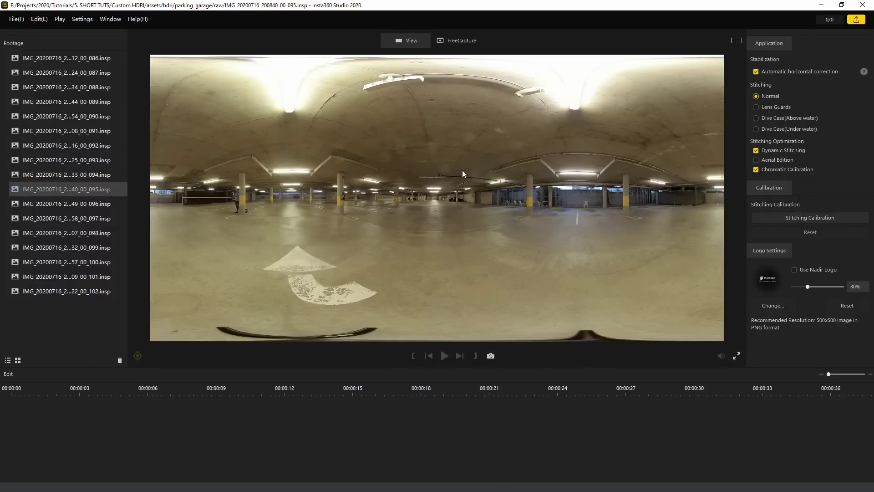
{"action": "left_click", "coordinate": [55, 205]}
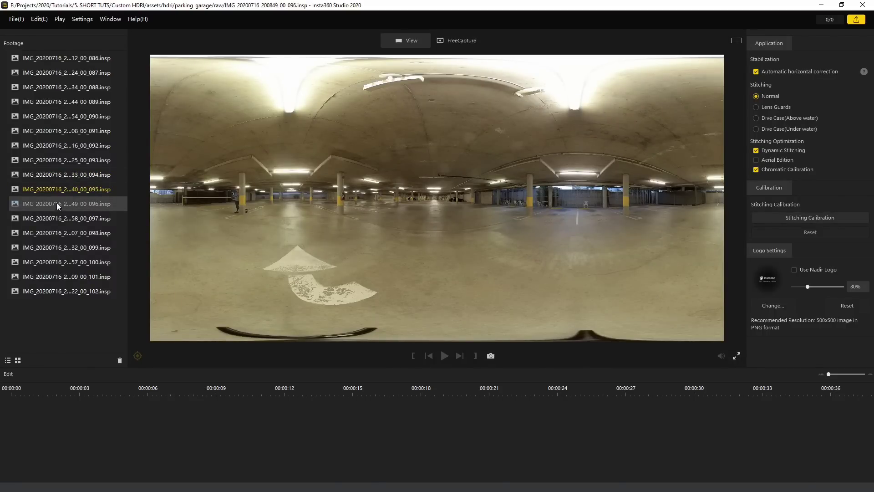
{"action": "left_click", "coordinate": [64, 218]}
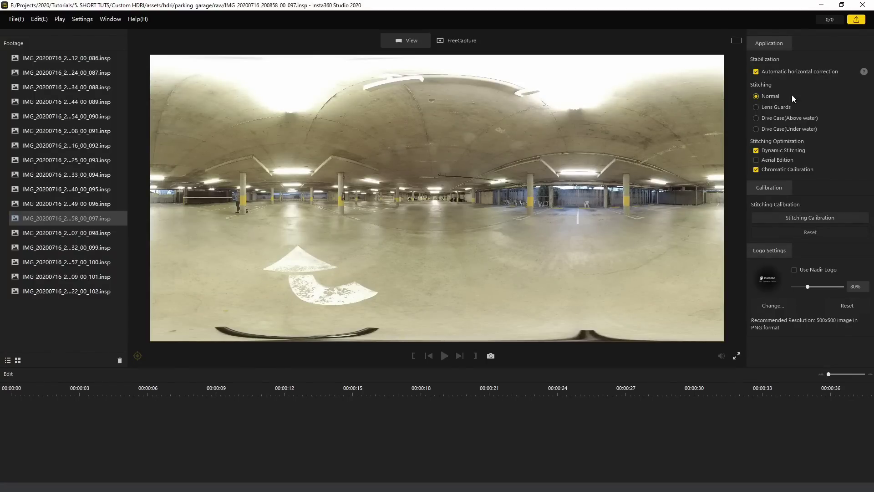
- Select all 17 bracketed shots and open their Batch Export settings
{"action": "left_click_drag", "start_coordinate": [82, 326], "coordinate": [76, 52]}
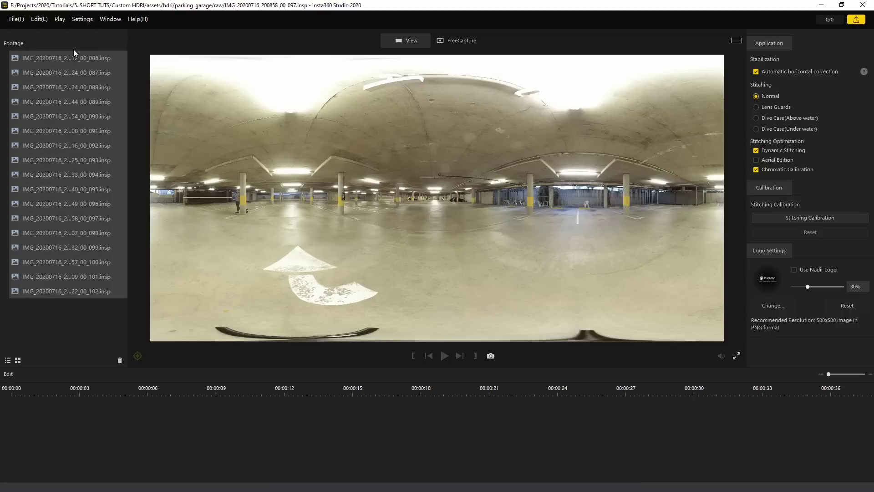
{"action": "right_click", "coordinate": [82, 151]}
{"action": "left_click", "coordinate": [145, 156]}
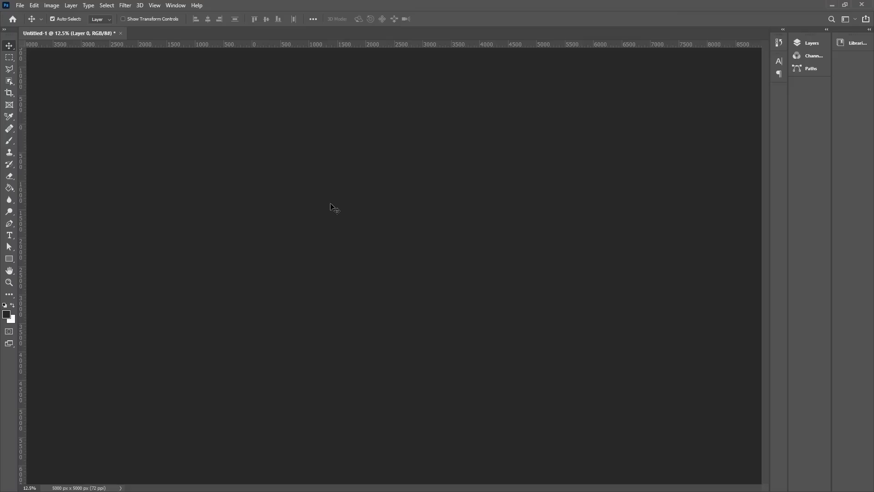
- Set up Photomerge with Cylindrical layout and add the DSC series starting at DSC00094
{"action": "left_click", "coordinate": [20, 5]}
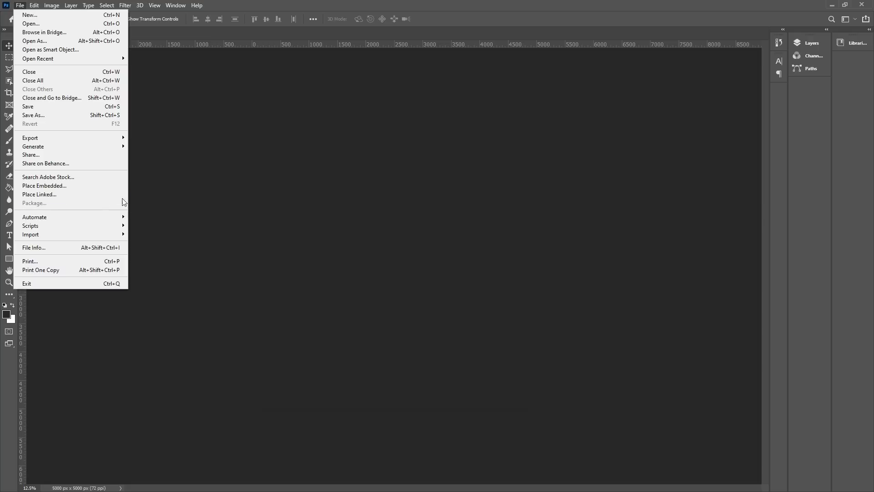
{"action": "mouse_move", "coordinate": [96, 217]}
{"action": "left_click", "coordinate": [155, 310]}
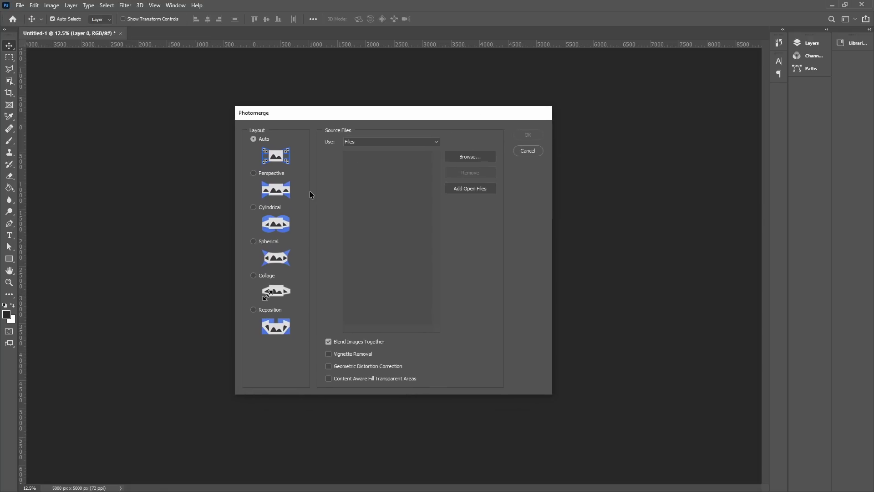
{"action": "left_click", "coordinate": [253, 207]}
{"action": "left_click", "coordinate": [464, 159]}
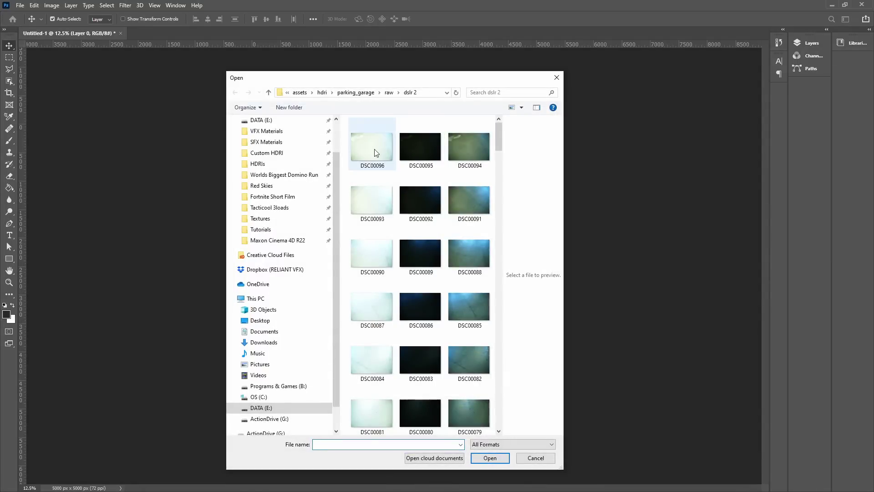
{"action": "left_click_drag", "start_coordinate": [459, 121], "coordinate": [474, 479]}
{"action": "left_click", "coordinate": [488, 459]}
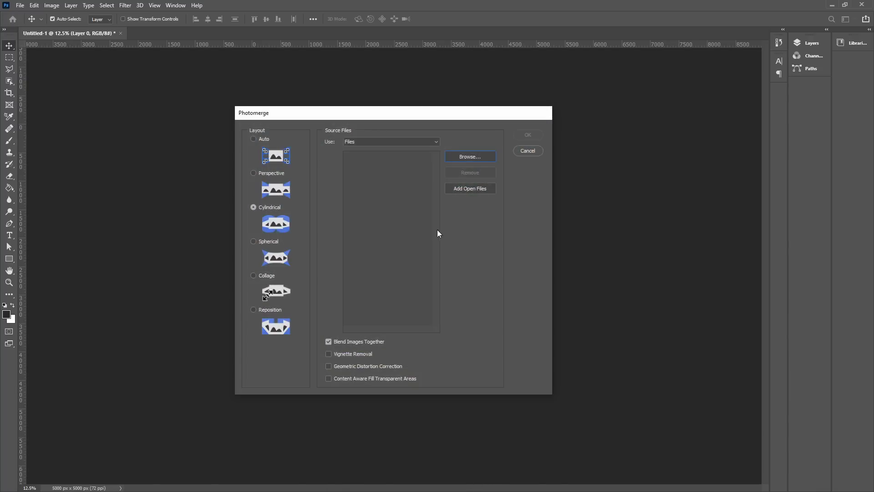
- Enable vignette removal, geometric distortion correction and content-aware fill, then run the merge
{"action": "left_click", "coordinate": [329, 354]}
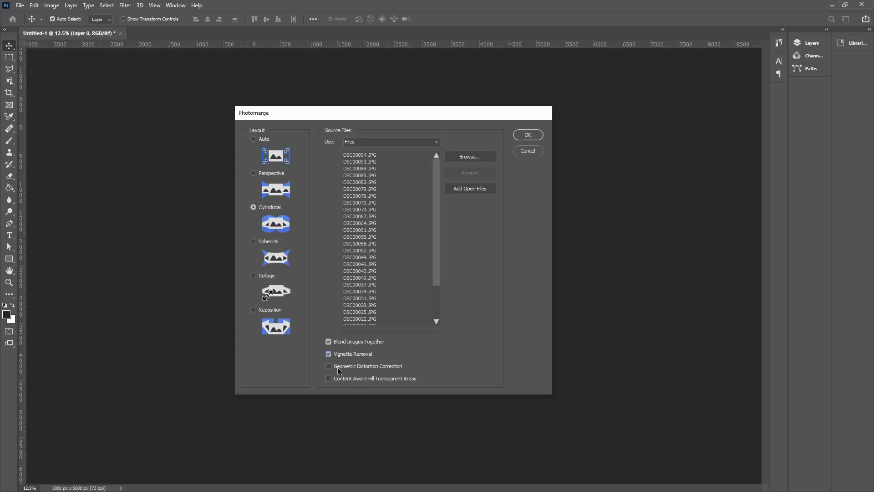
{"action": "left_click", "coordinate": [329, 367]}
{"action": "left_click", "coordinate": [329, 379]}
{"action": "left_click", "coordinate": [527, 135]}
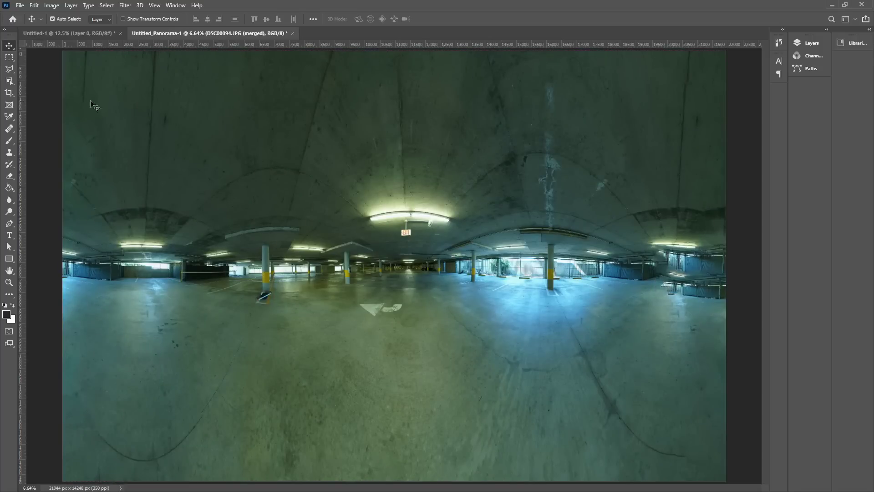
- Crop the merged panorama to a 2:1 frame of 17747 x 8874 px
{"action": "left_click", "coordinate": [10, 93]}
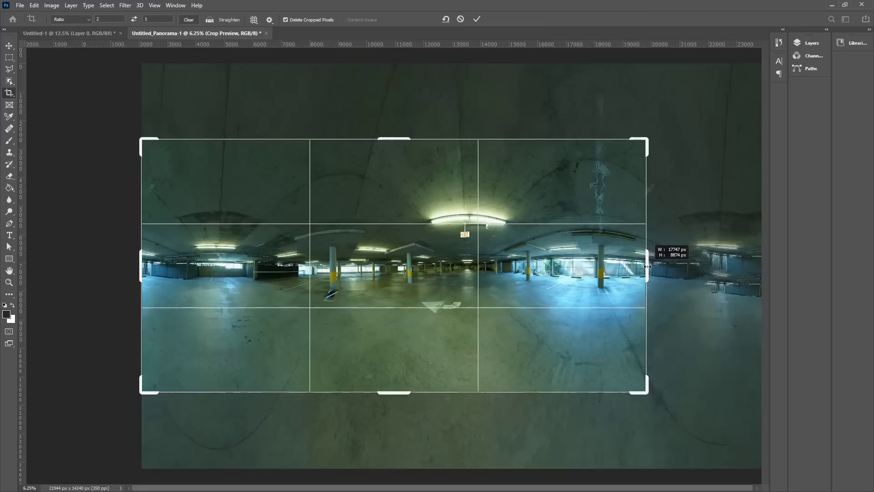
{"action": "left_click_drag", "start_coordinate": [648, 266], "coordinate": [647, 267]}
{"action": "key", "text": "Return"}
{"action": "key", "text": "v"}
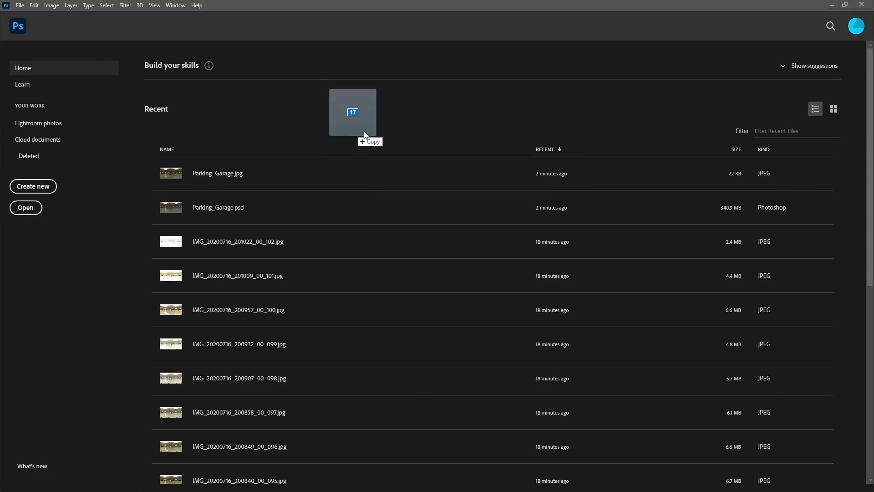
- Open the 17 exported IMG_20200716 exposures and check the list of open documents
{"action": "left_click_drag", "start_coordinate": [366, 132], "coordinate": [357, 117]}
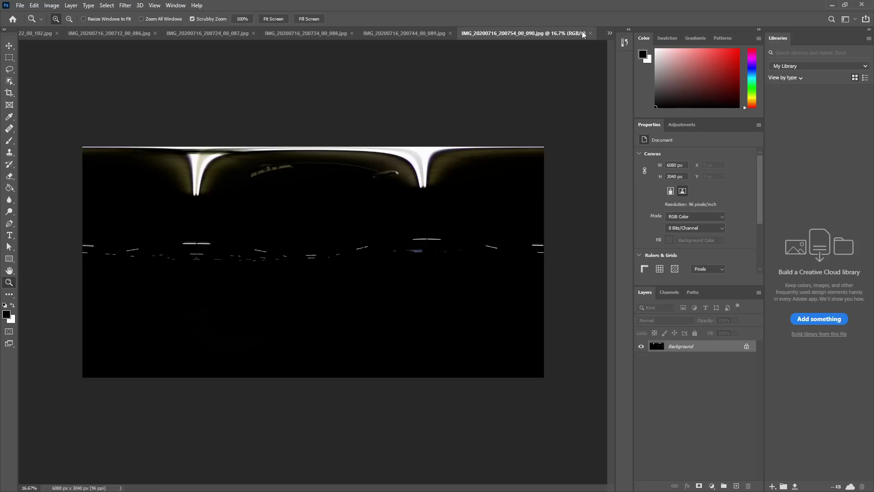
{"action": "left_click", "coordinate": [609, 33]}
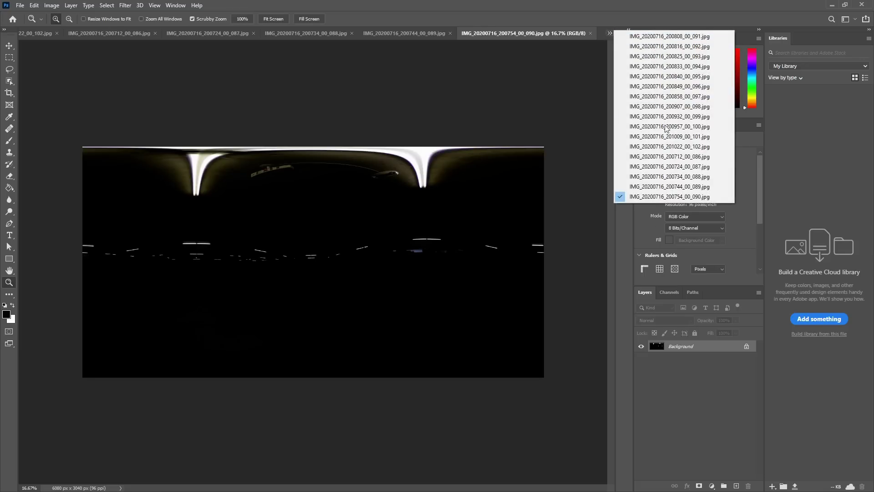
{"action": "left_click", "coordinate": [173, 94]}
- Start Merge to HDR Pro and load all open exposures as its source files
{"action": "left_click", "coordinate": [20, 6]}
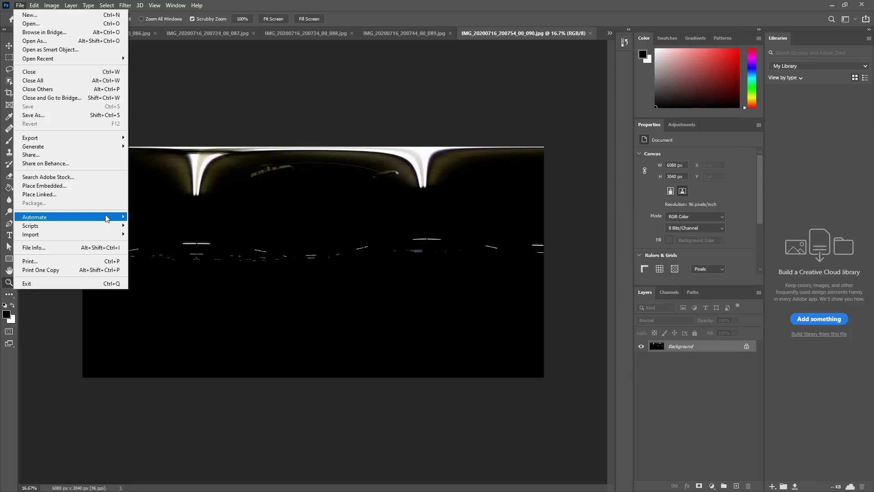
{"action": "mouse_move", "coordinate": [106, 218]}
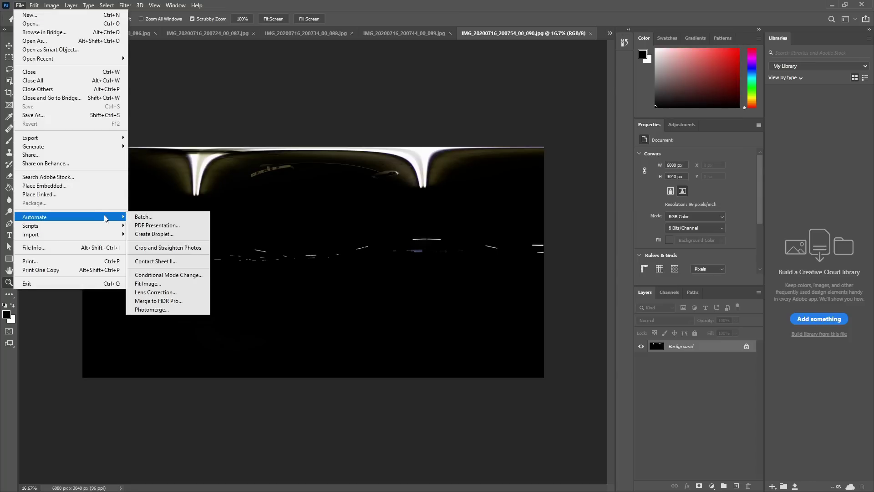
{"action": "left_click", "coordinate": [167, 301]}
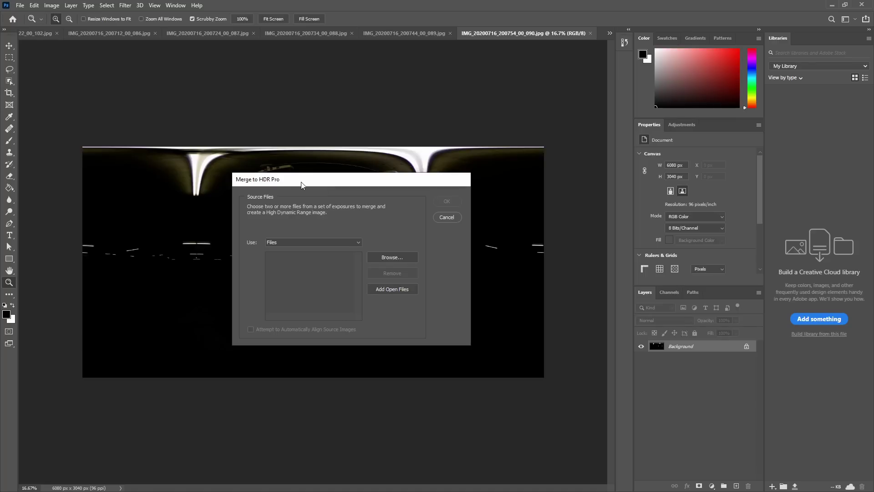
{"action": "left_click", "coordinate": [390, 289]}
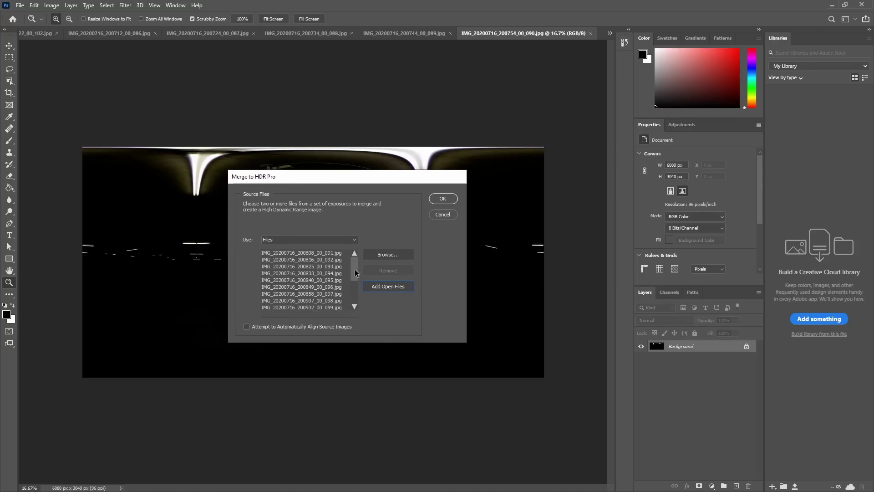
{"action": "mouse_move", "coordinate": [355, 272]}
{"action": "left_mouse_down"}
{"action": "mouse_move", "coordinate": [357, 302]}
{"action": "mouse_move", "coordinate": [355, 257]}
{"action": "left_mouse_up"}
- Run the HDR merge, review the EV thumbnails, keep 32 Bit mode, and tone in Camera Raw
{"action": "left_click", "coordinate": [444, 199]}
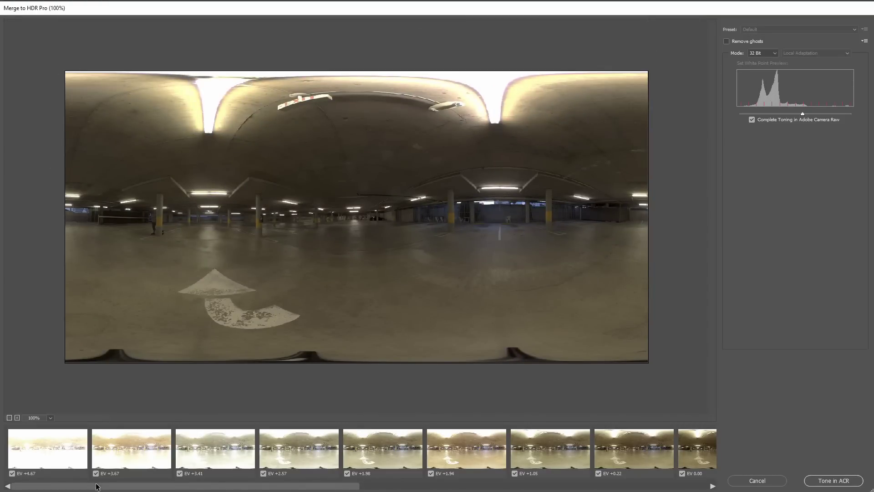
{"action": "left_click_drag", "start_coordinate": [96, 486], "coordinate": [317, 488]}
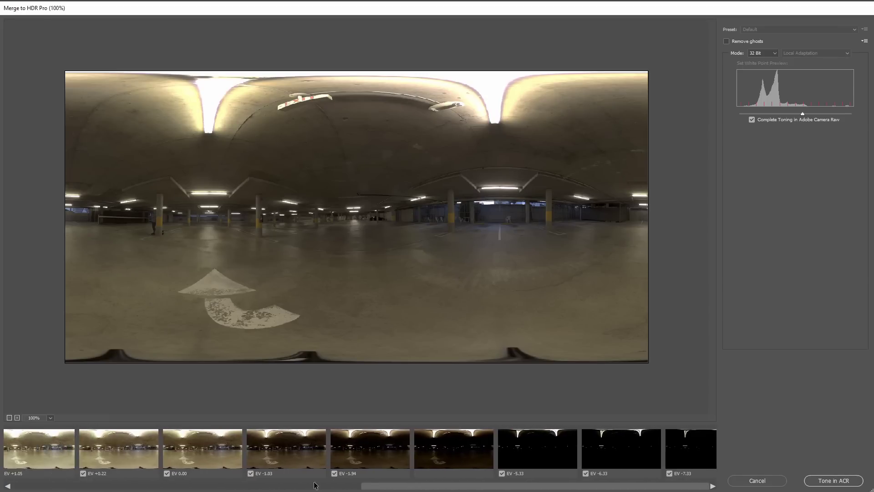
{"action": "left_click", "coordinate": [315, 486]}
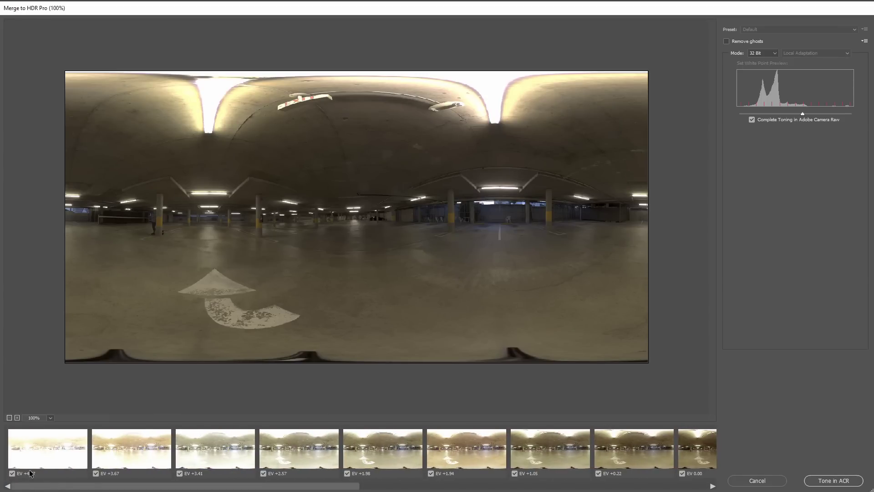
{"action": "left_click", "coordinate": [534, 488]}
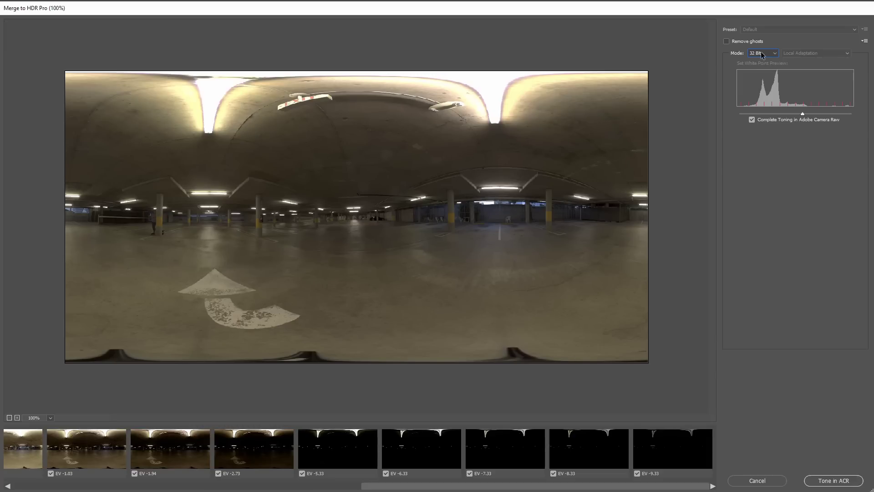
{"action": "left_click", "coordinate": [762, 54]}
{"action": "left_click", "coordinate": [759, 62]}
{"action": "left_click", "coordinate": [833, 481]}
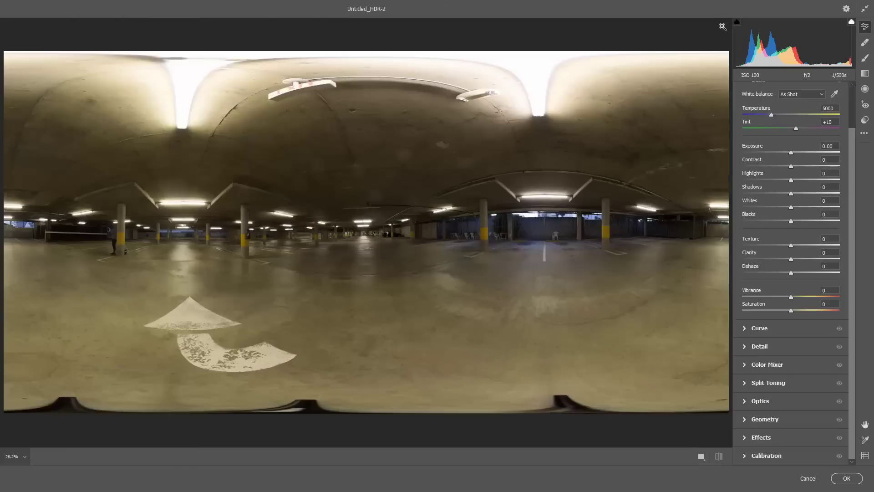
- Inspect highlight detail with the Exposure slider, settle near +0.10, and accept the toning
{"action": "left_click_drag", "start_coordinate": [791, 155], "coordinate": [758, 155]}
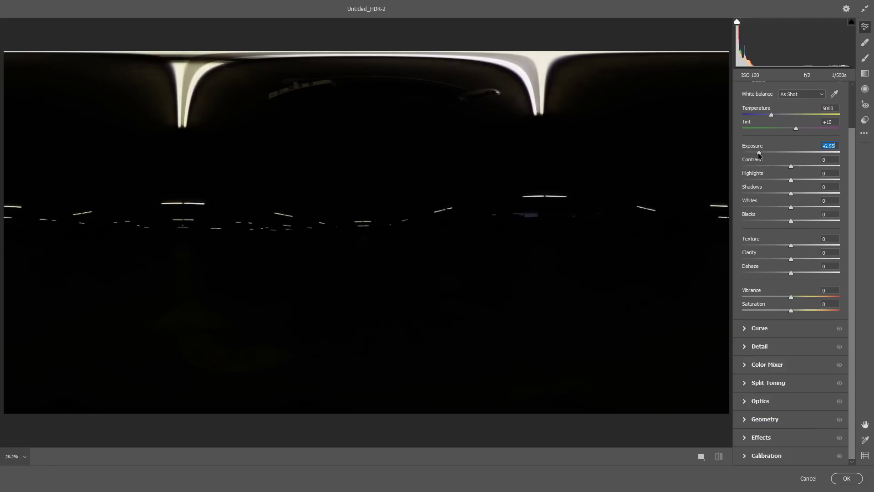
{"action": "left_click_drag", "start_coordinate": [758, 152], "coordinate": [759, 154]}
{"action": "left_click_drag", "start_coordinate": [757, 153], "coordinate": [790, 157]}
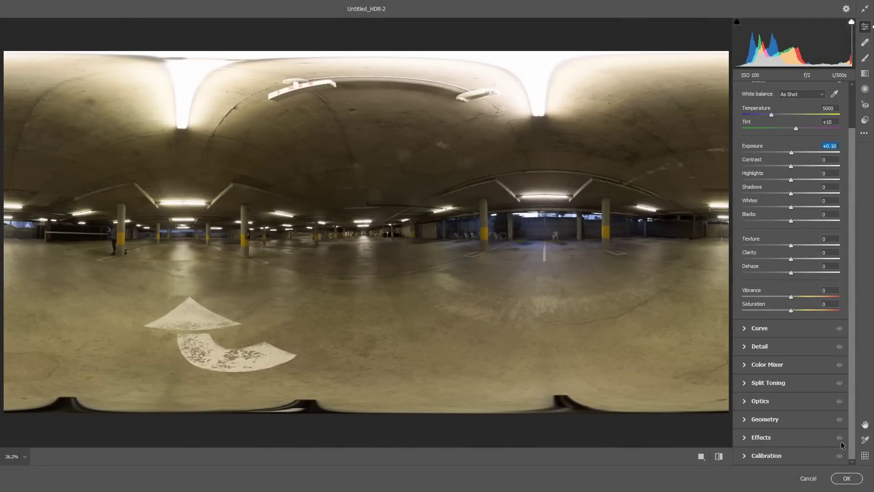
{"action": "left_click", "coordinate": [847, 479]}
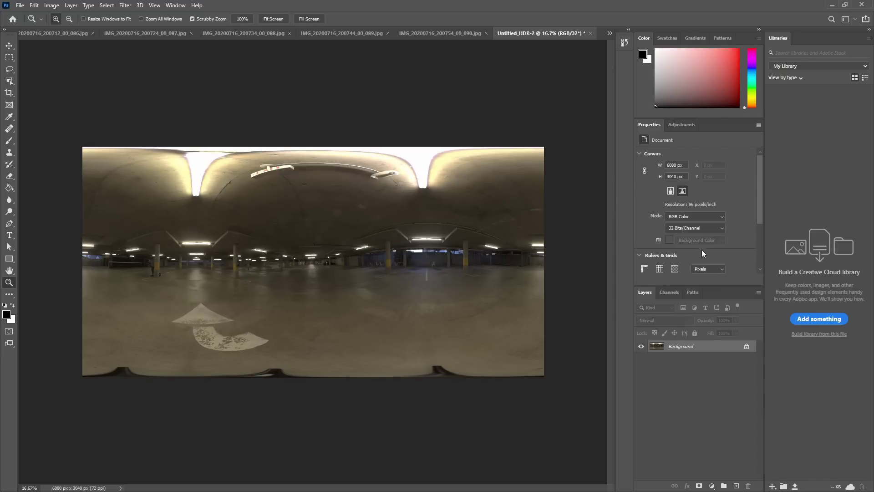
- Clone floor texture over the dark blob at the panorama's bottom edge
{"action": "key", "text": "s"}
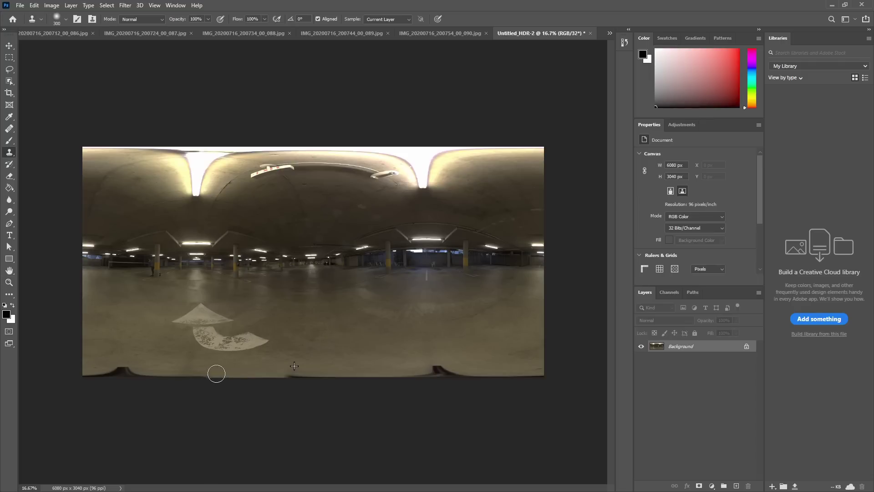
{"action": "left_click", "coordinate": [537, 359], "text": "alt"}
{"action": "left_click", "coordinate": [442, 371]}
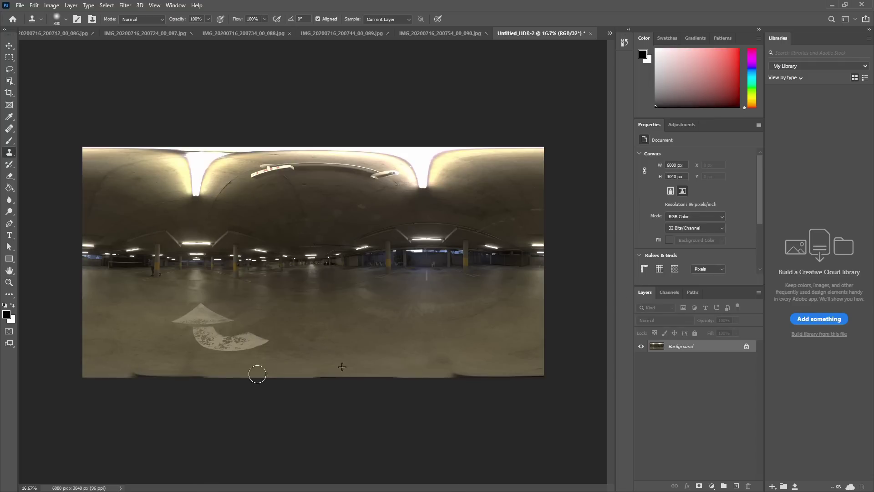
- Add an Exposure adjustment layer brightening the panorama to +0.72
{"action": "left_click", "coordinate": [714, 486]}
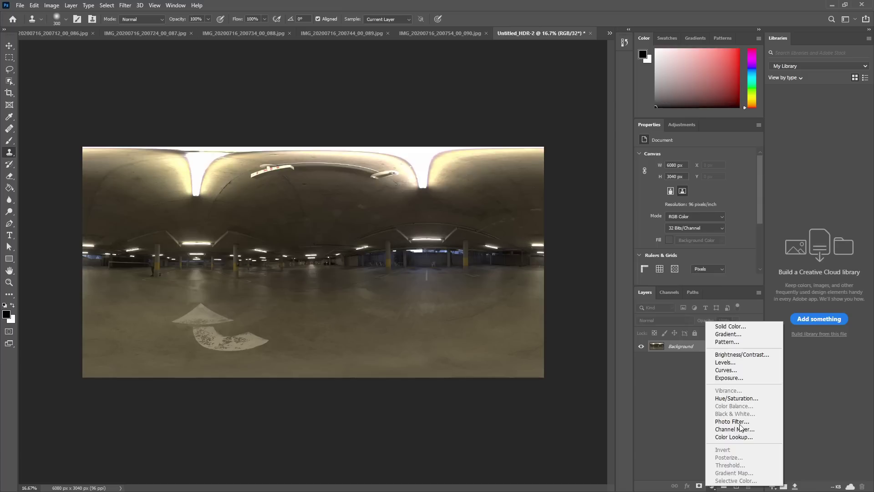
{"action": "left_click", "coordinate": [742, 377]}
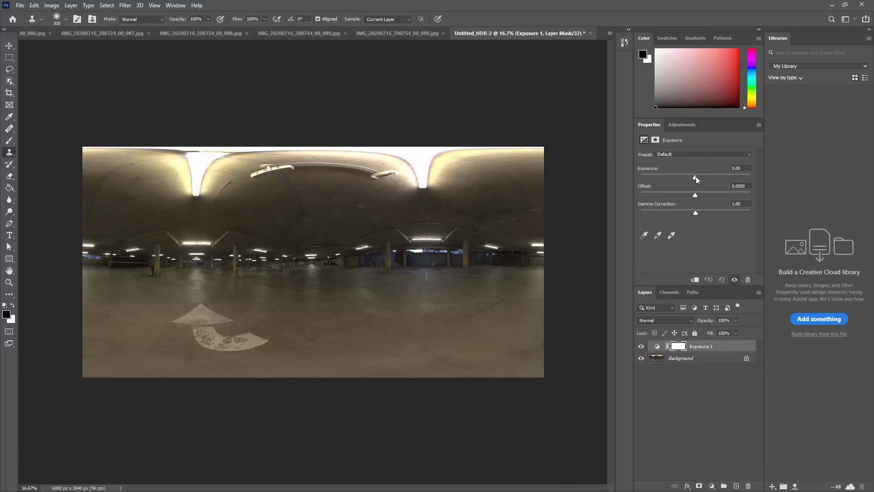
{"action": "left_click_drag", "start_coordinate": [696, 177], "coordinate": [702, 182]}
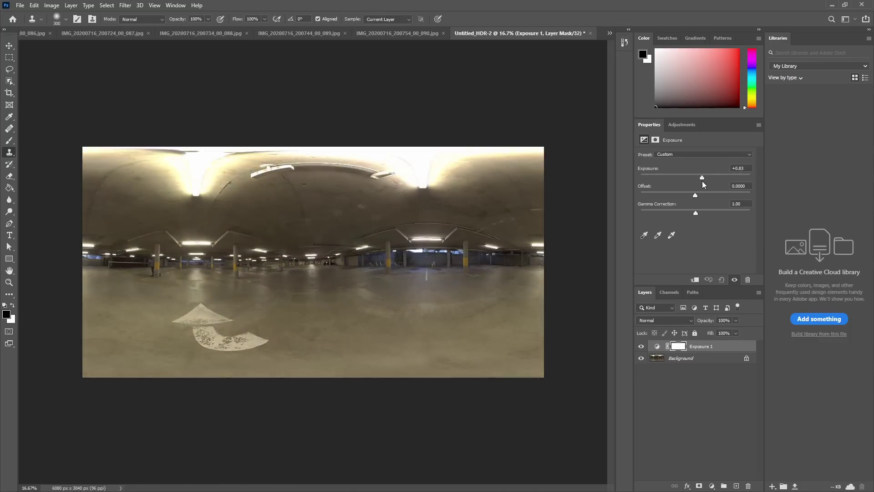
{"action": "left_click", "coordinate": [20, 5]}
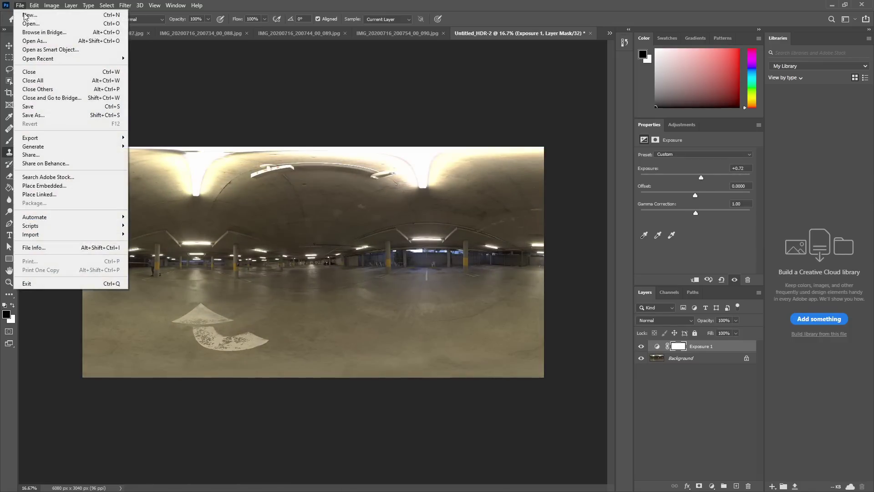
- Begin saving Untitled_HDR-2 in the parking_garage hdri folder and open the file-format list to choose Radiance HDR
{"action": "left_click", "coordinate": [33, 115]}
{"action": "left_click", "coordinate": [98, 227]}
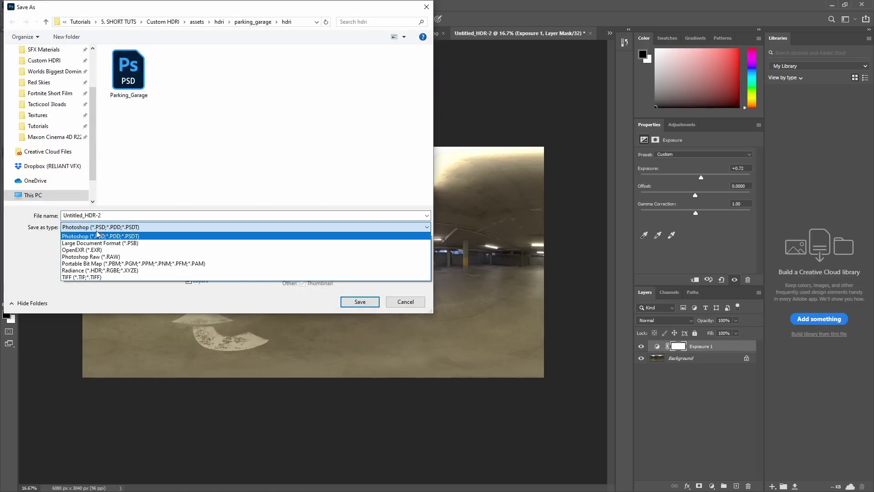